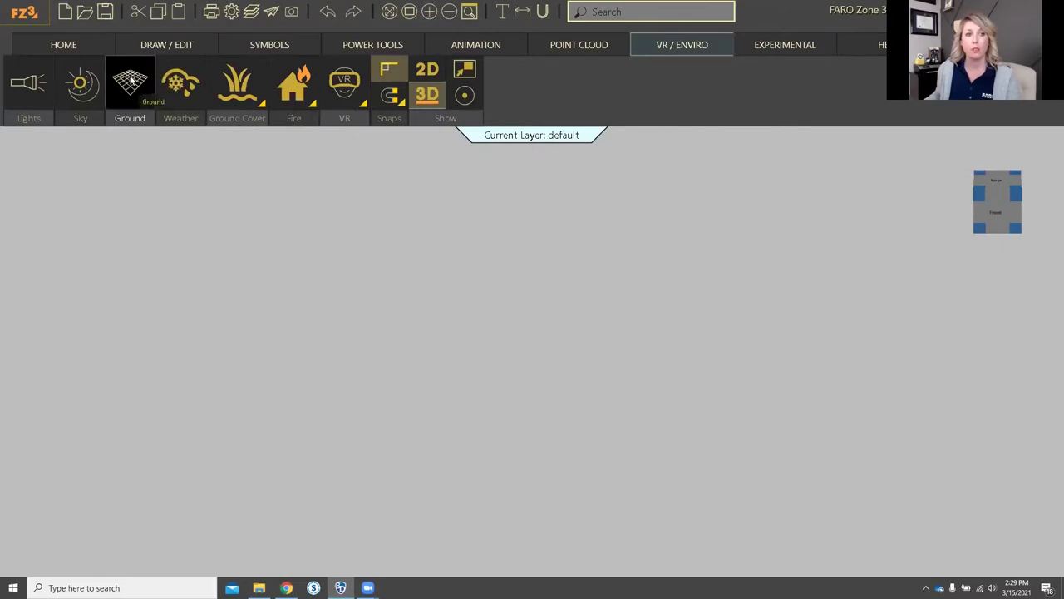
# Open the Ground Plane settings from the Ground button on the VR / ENVIRO tab.
pyautogui.click(134, 89)
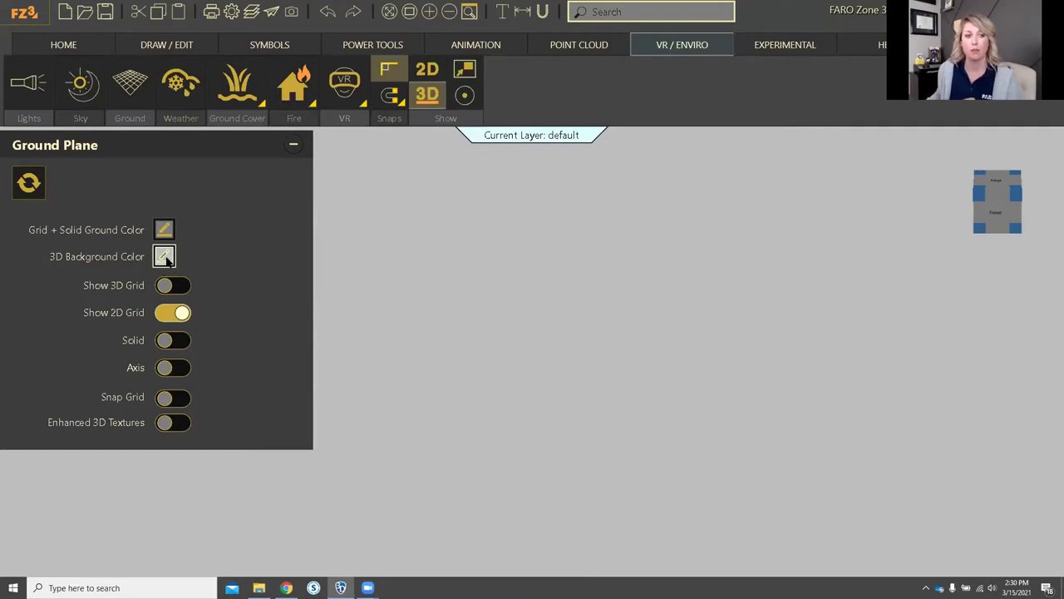
pyautogui.click(165, 257)
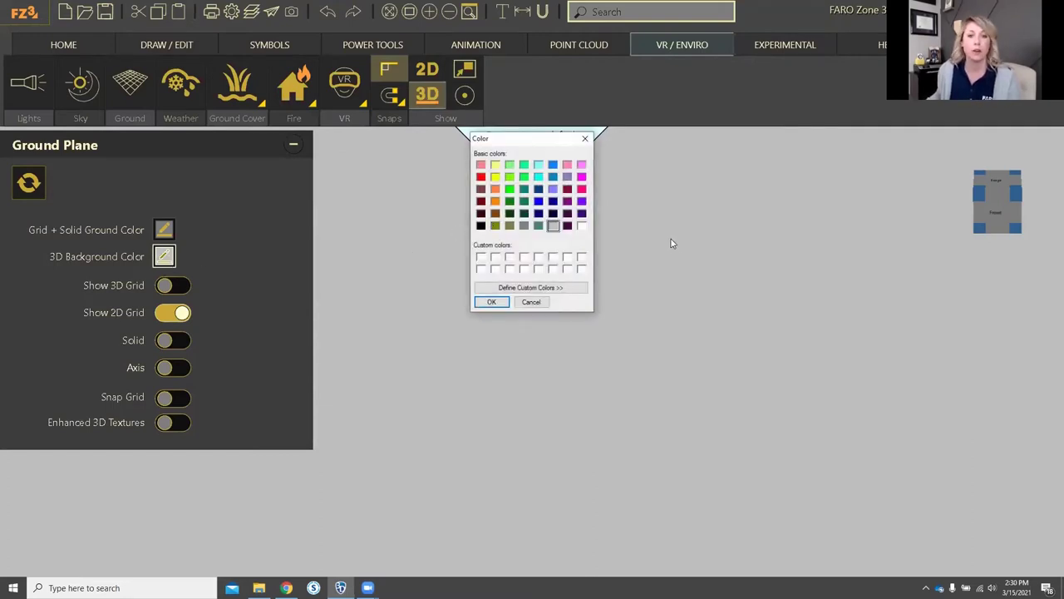
pyautogui.click(481, 176)
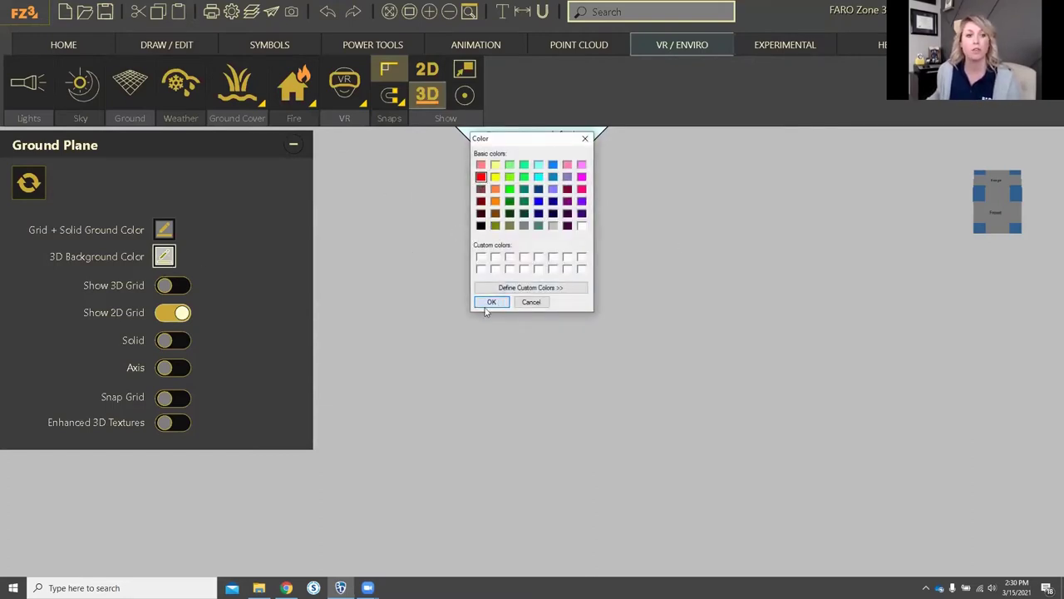
pyautogui.click(488, 305)
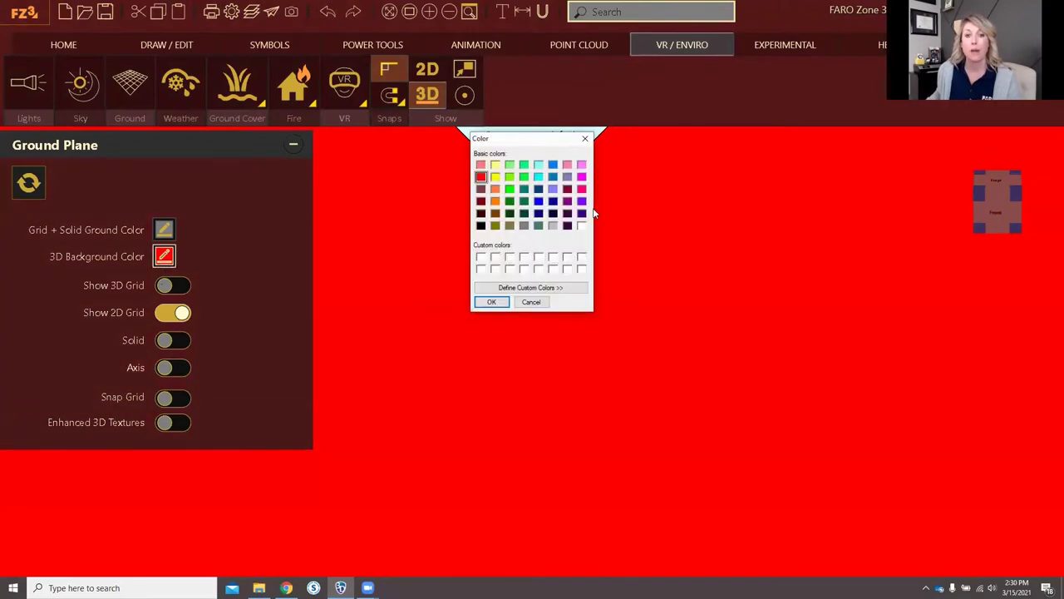
pyautogui.click(553, 226)
pyautogui.click(491, 302)
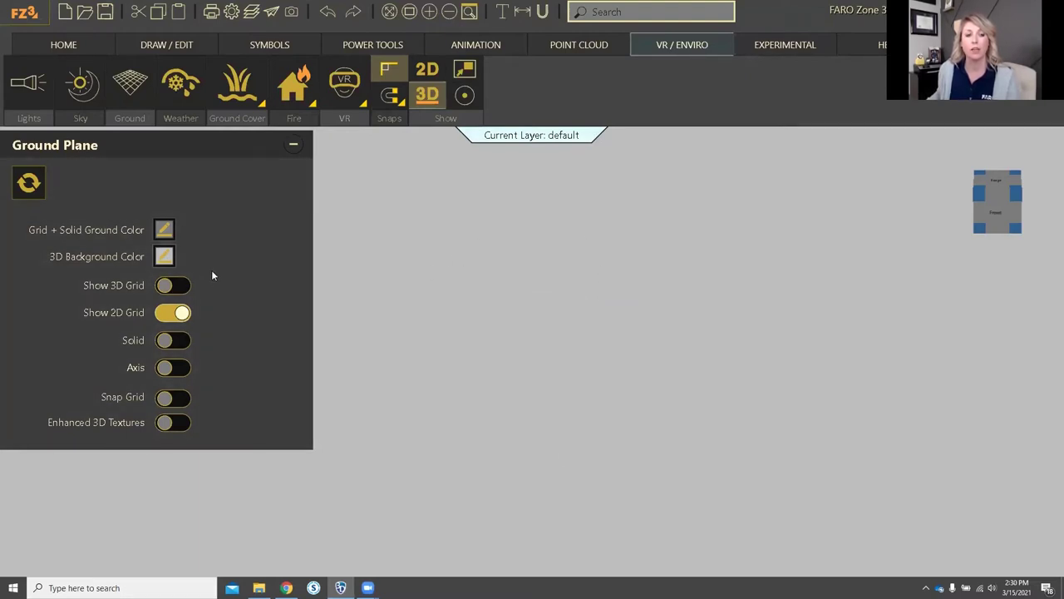
# Preview Show 3D Grid across the scene, then turn it back off.
pyautogui.click(173, 286)
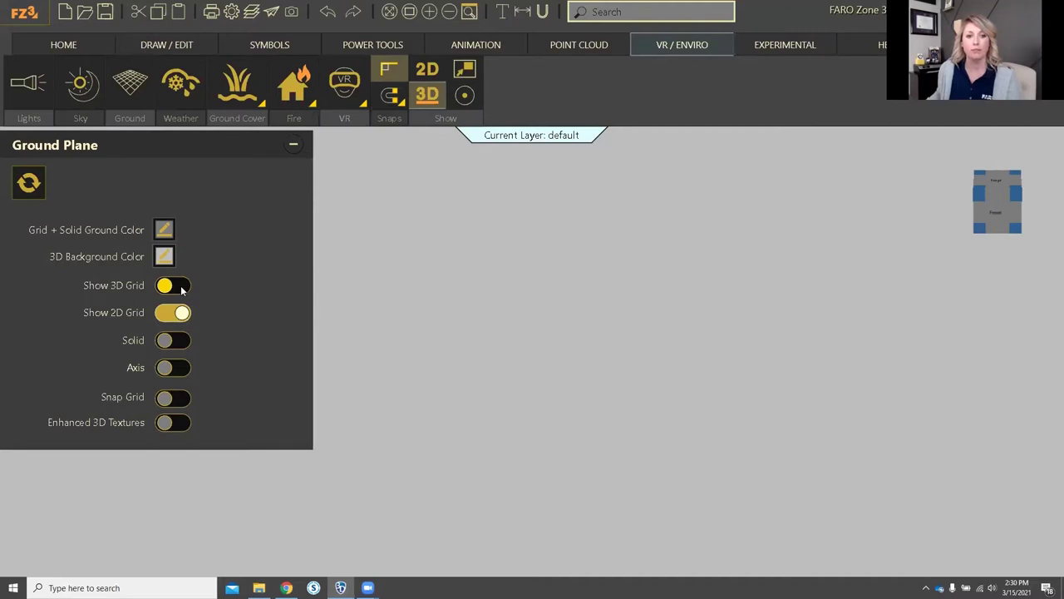
pyautogui.click(182, 288)
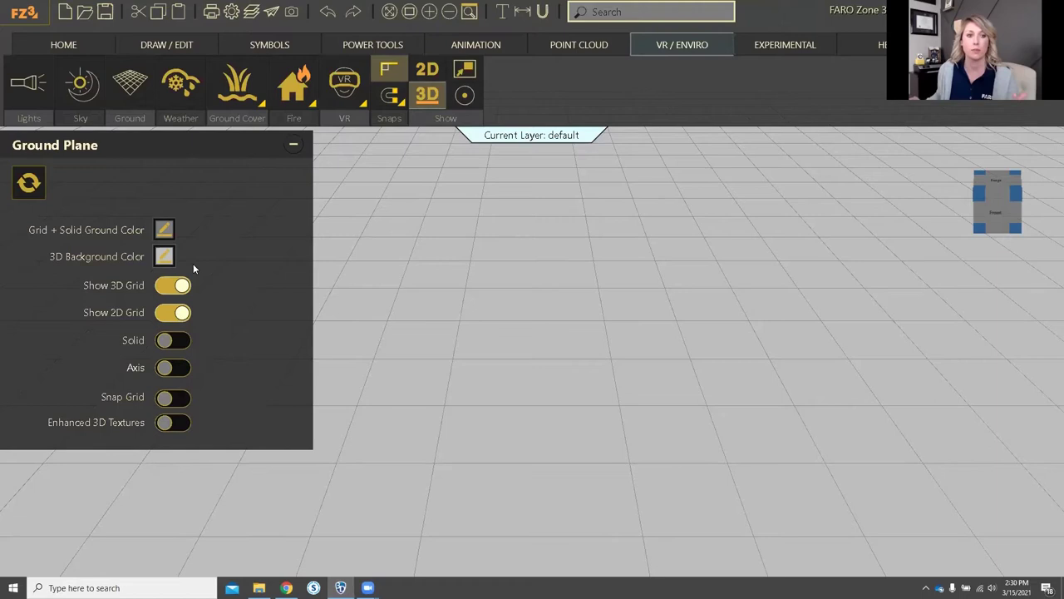
pyautogui.click(182, 285)
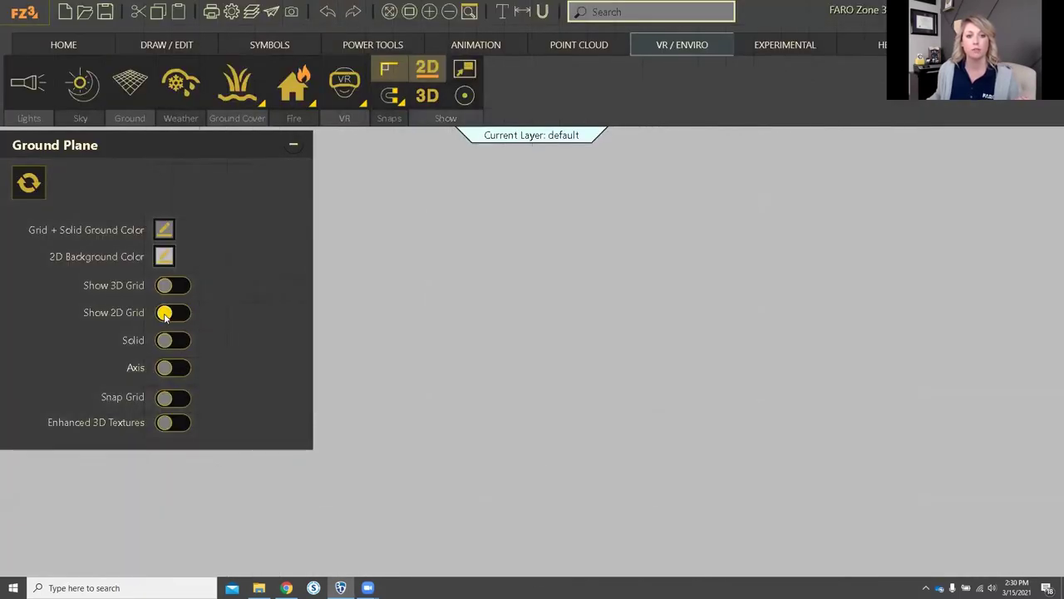
# Hide the 2D grid and switch Solid on in the 3D view for a solid ground plane.
pyautogui.click(165, 314)
pyautogui.click(165, 314)
pyautogui.click(425, 97)
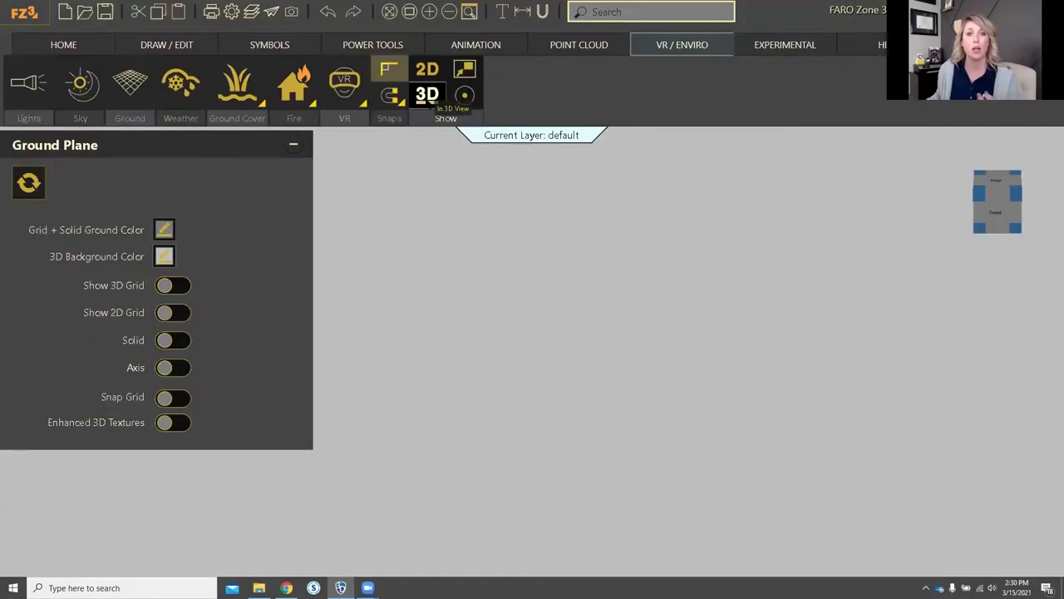
pyautogui.click(165, 313)
pyautogui.click(175, 340)
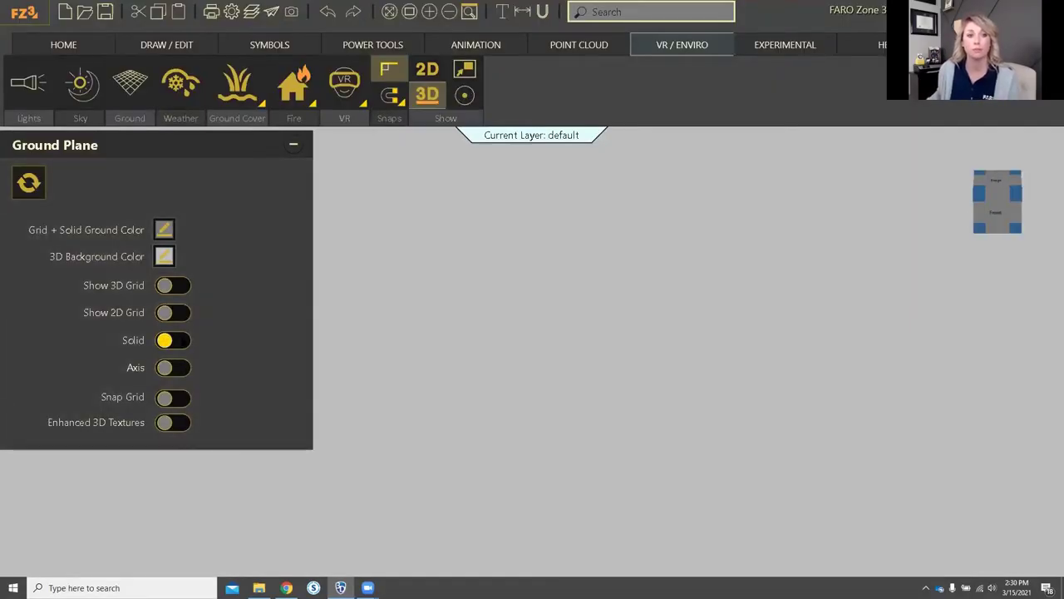
pyautogui.click(182, 342)
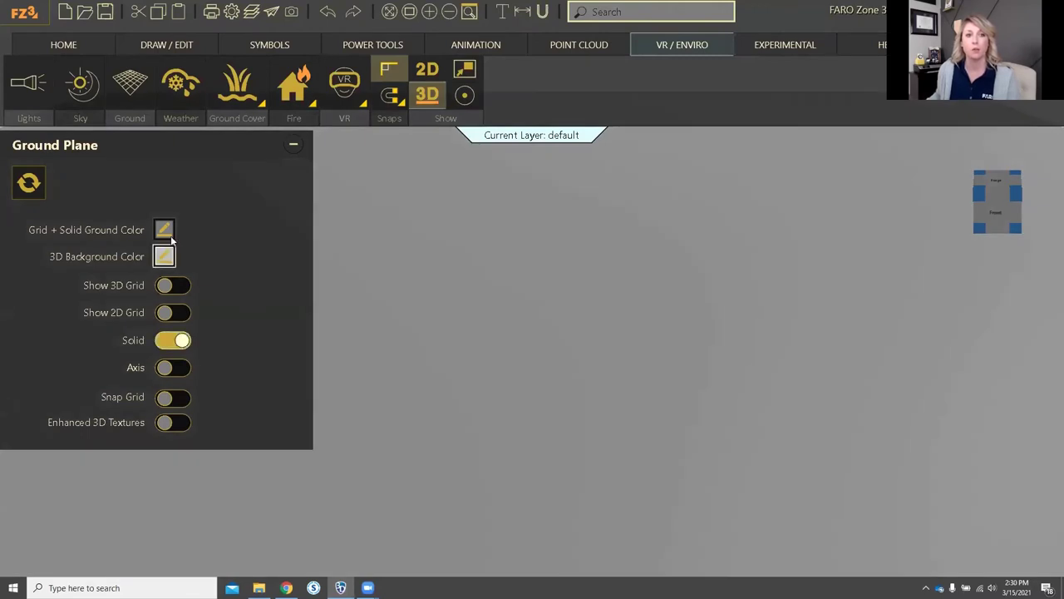
# Turn Solid off, preview the axis lines with a thicker Axis Thickness, then switch Axis off.
pyautogui.click(174, 340)
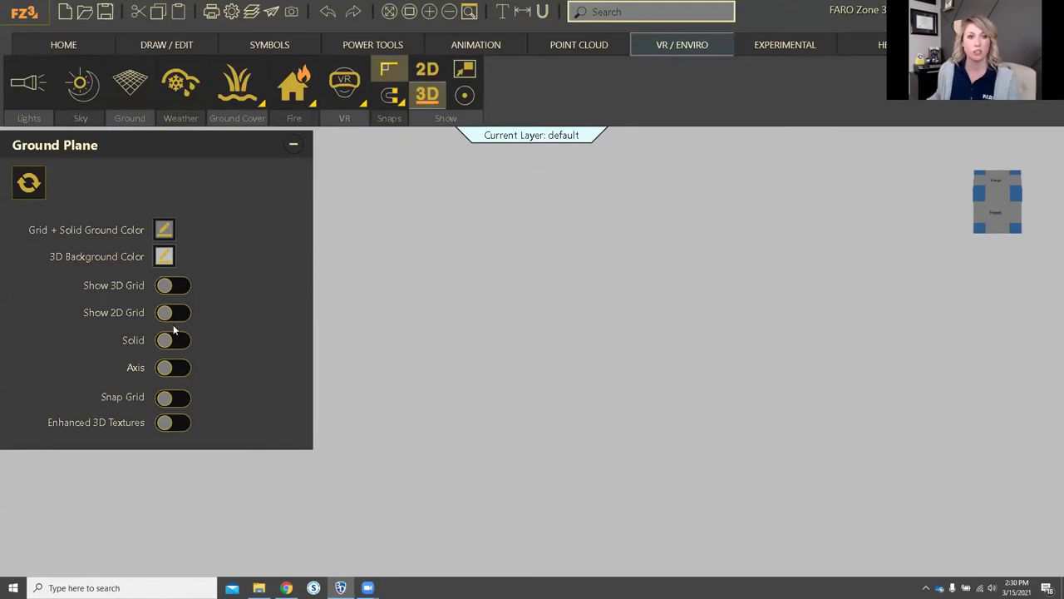
pyautogui.click(179, 369)
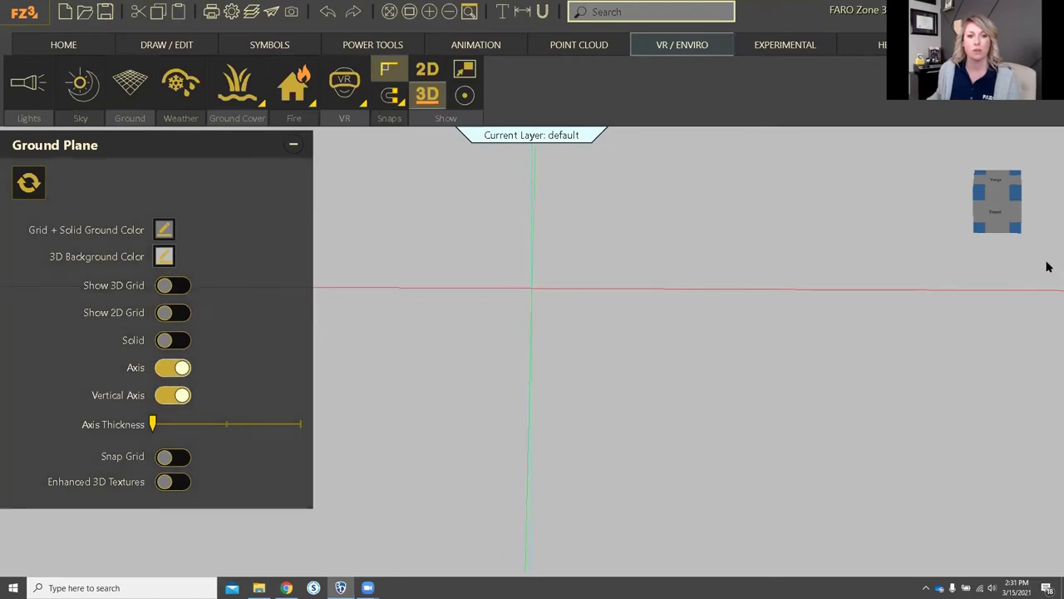
pyautogui.moveTo(594, 349); pyautogui.dragTo(389, 325, button='middle')
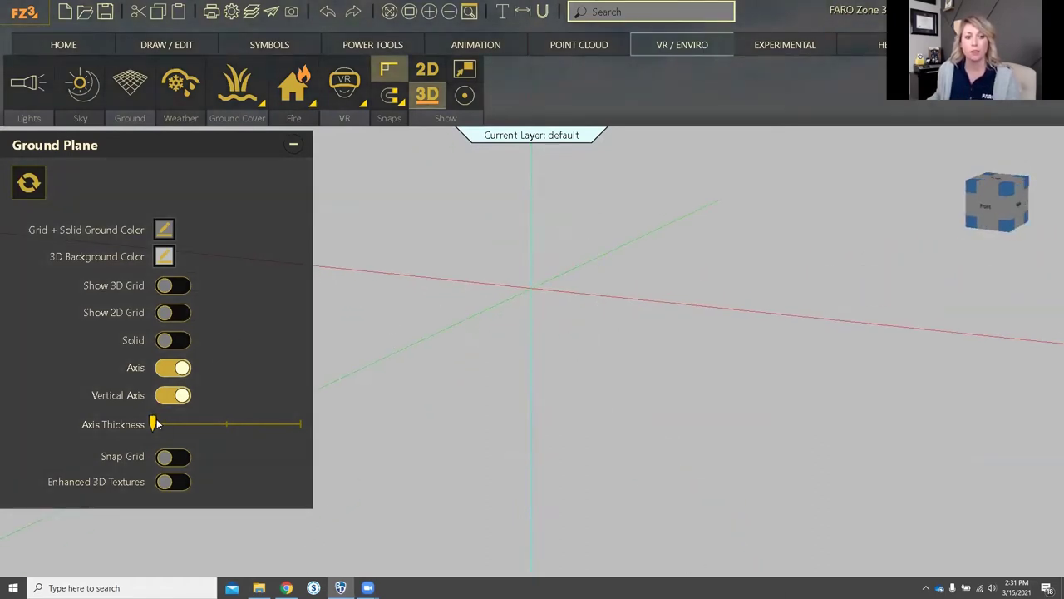
pyautogui.moveTo(153, 425); pyautogui.dragTo(264, 416)
pyautogui.click(169, 370)
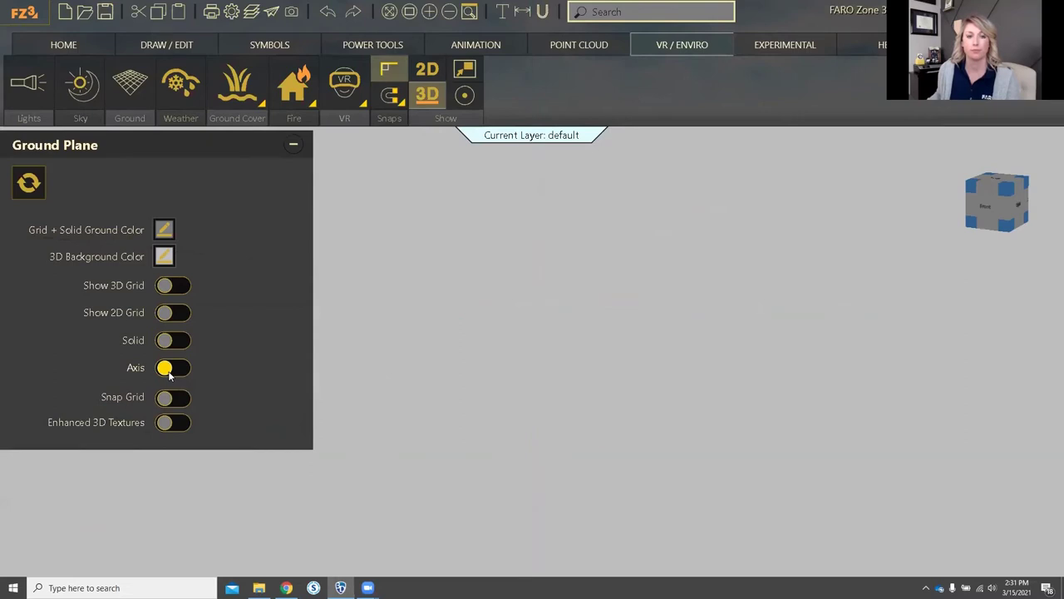
# Close the Ground Plane panel and set the view cube to Front, then a top-left isometric corner.
pyautogui.click(348, 386)
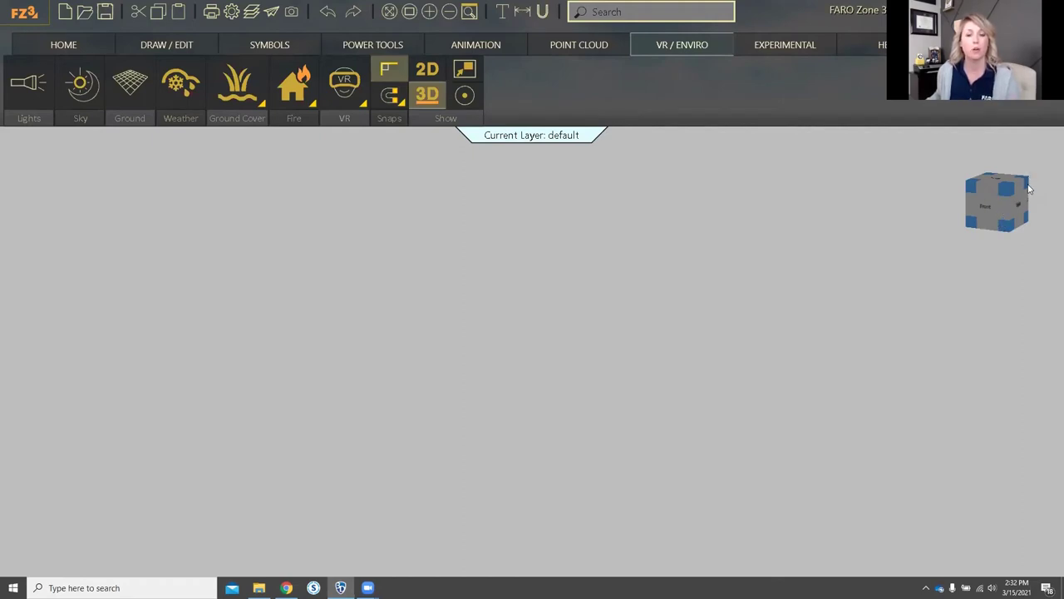
pyautogui.click(987, 209)
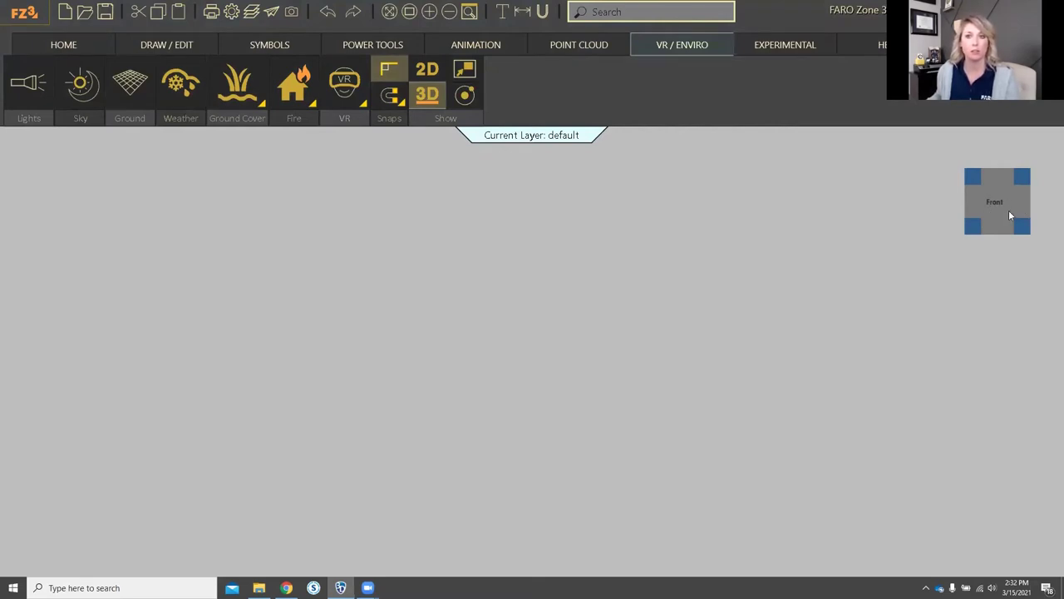
pyautogui.click(975, 177)
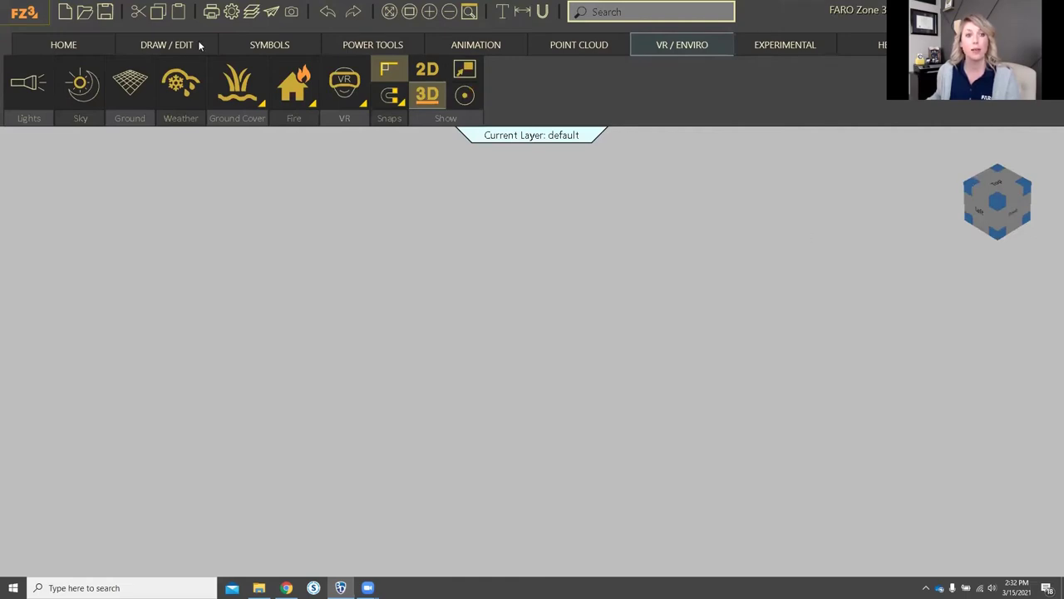
# Place a Generic Cow from the animal symbol library into the scene.
pyautogui.click(263, 46)
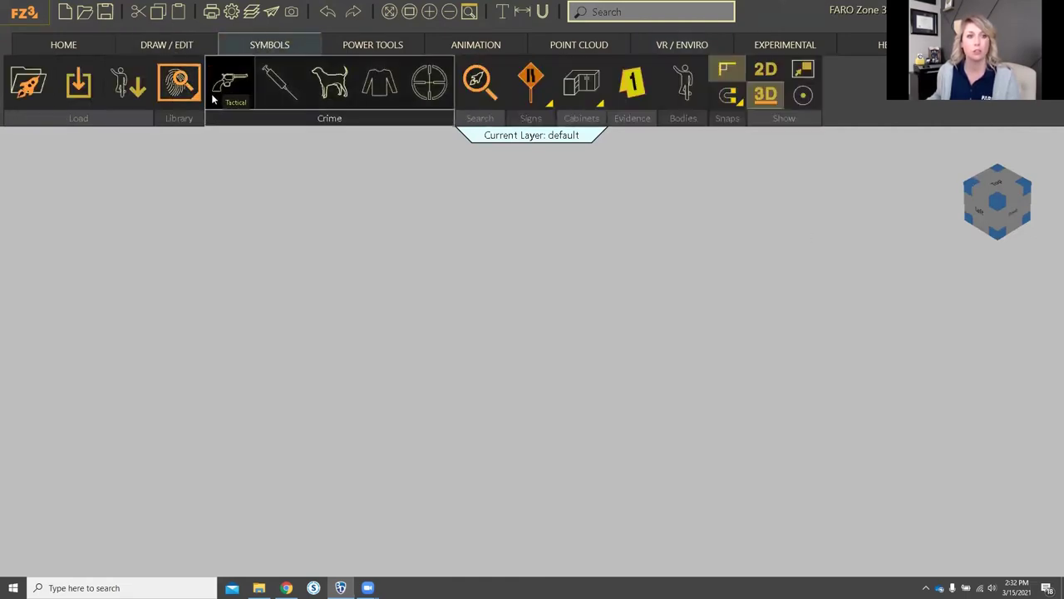
pyautogui.click(331, 82)
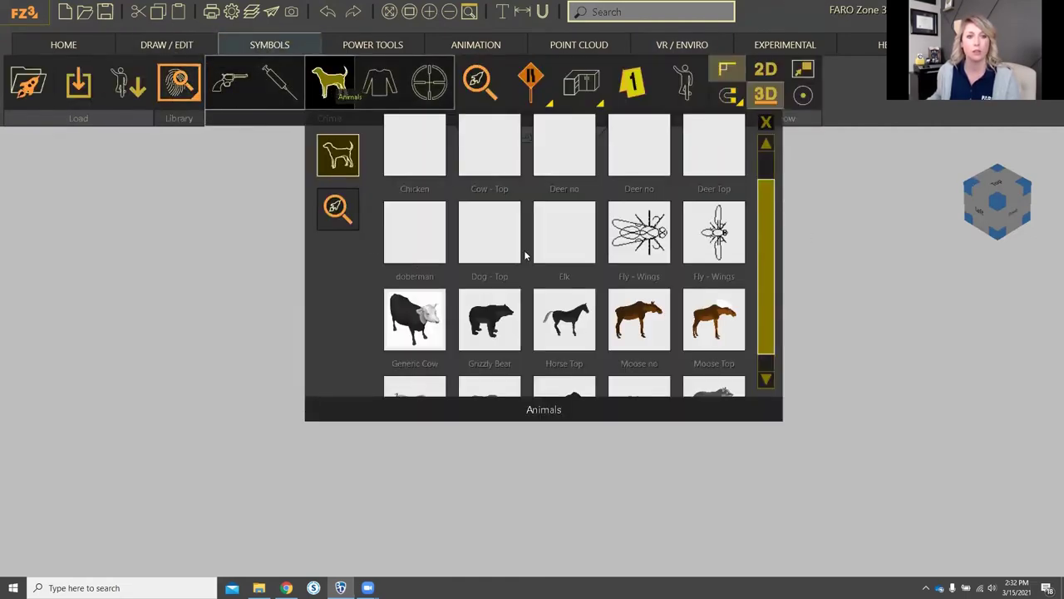
pyautogui.click(420, 320)
pyautogui.scroll(-3, 536, 320)
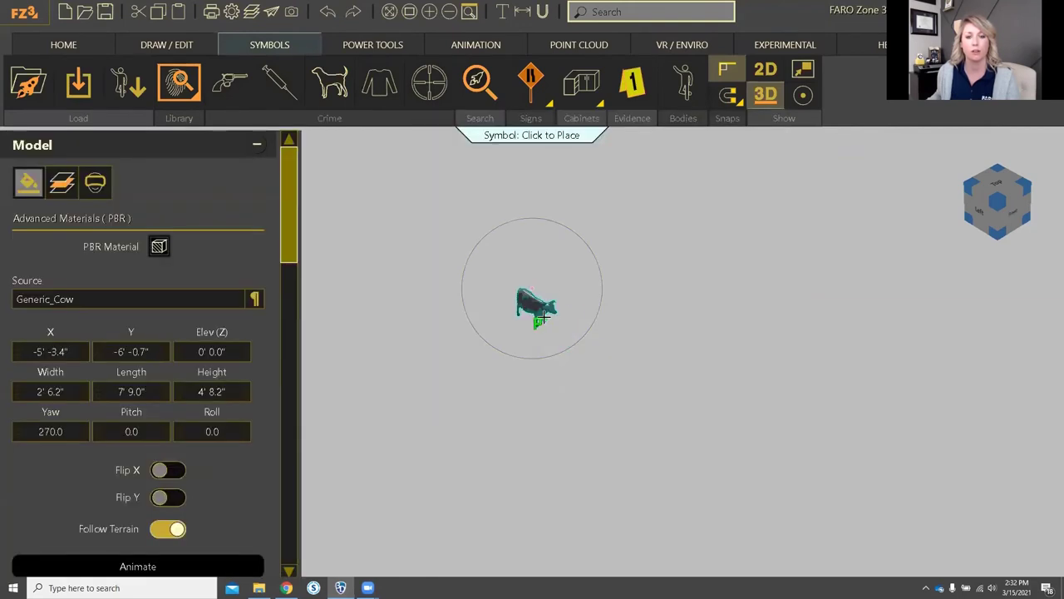
pyautogui.click(542, 317)
# Zoom and orbit the view to a low side-on angle of the cow.
pyautogui.scroll(3, 571, 364)
pyautogui.scroll(-2, 672, 491)
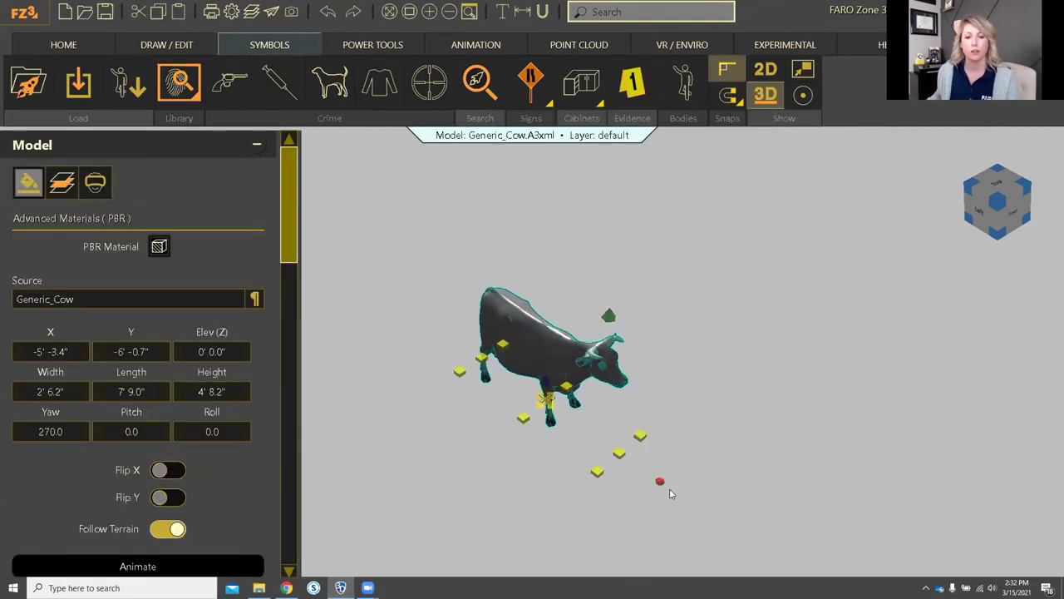
pyautogui.moveTo(746, 430); pyautogui.dragTo(689, 406, button='right')
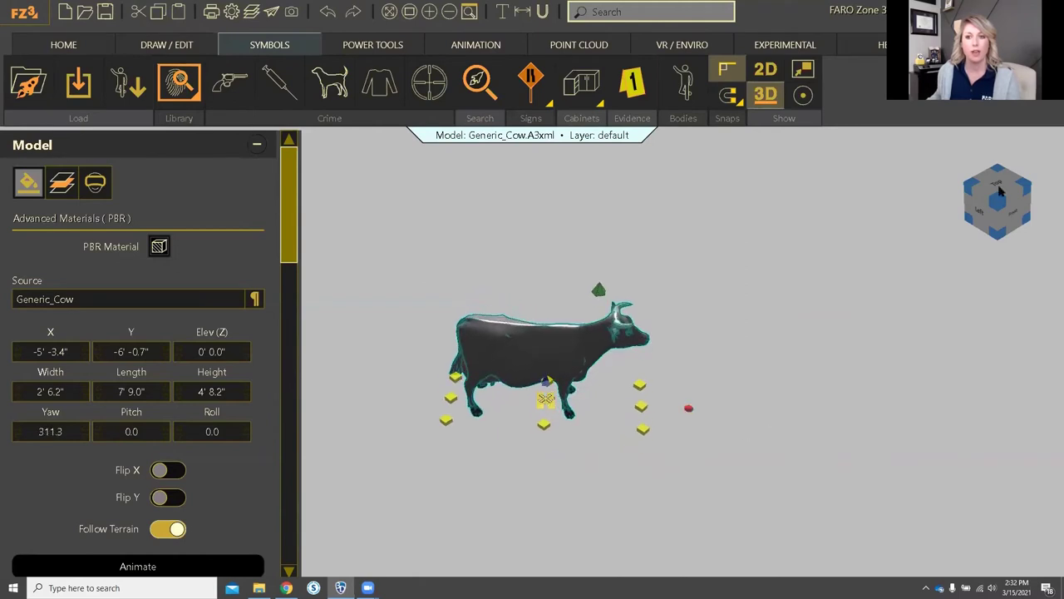
# View the cow from the cube's Top face, then orbit through an angled corner view.
pyautogui.click(997, 188)
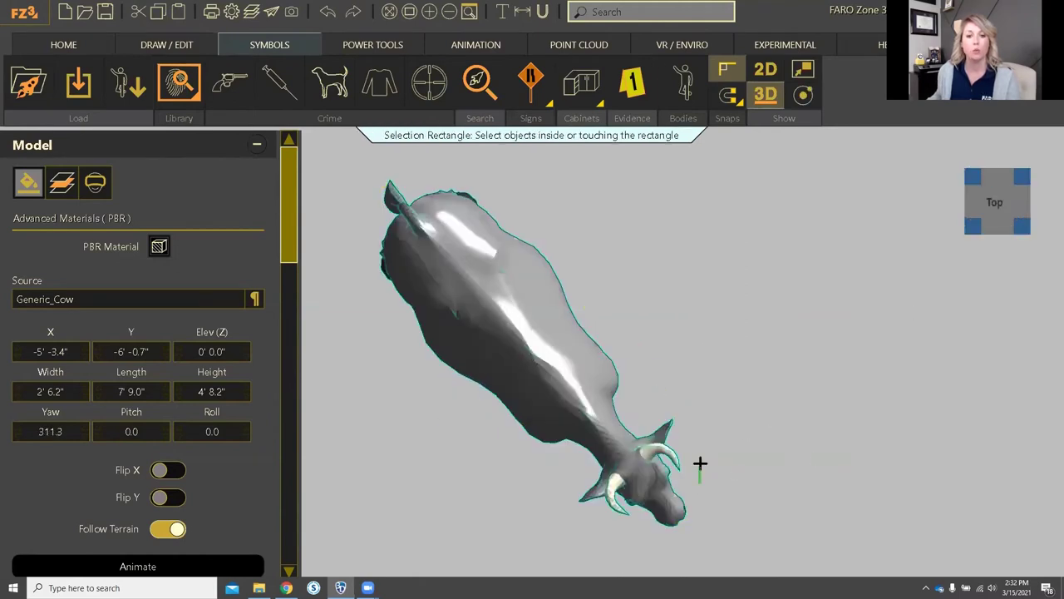
pyautogui.click(699, 466)
pyautogui.moveTo(699, 466); pyautogui.dragTo(637, 237, button='right')
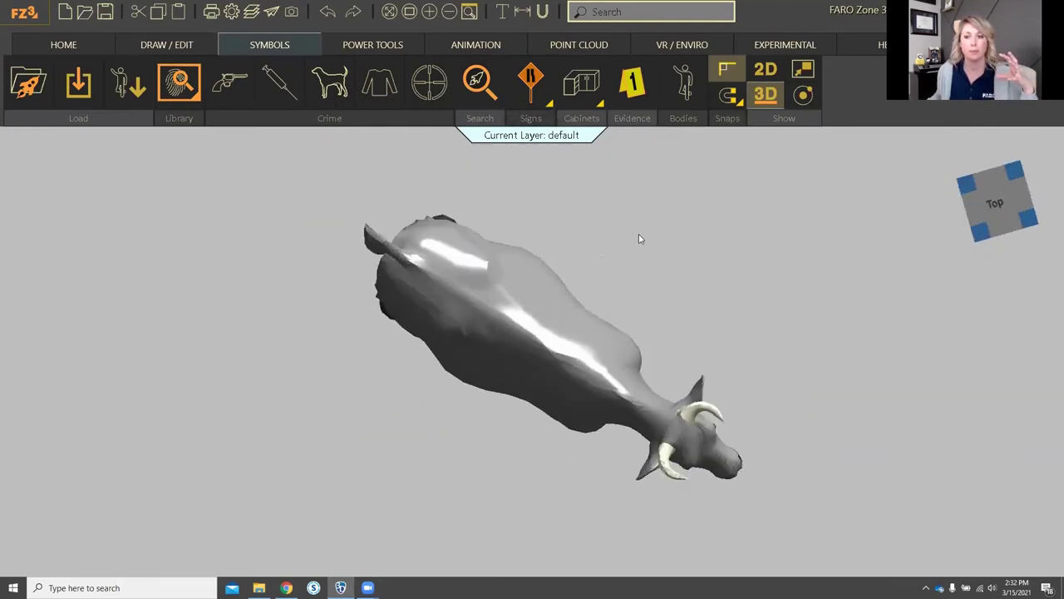
pyautogui.click(981, 237)
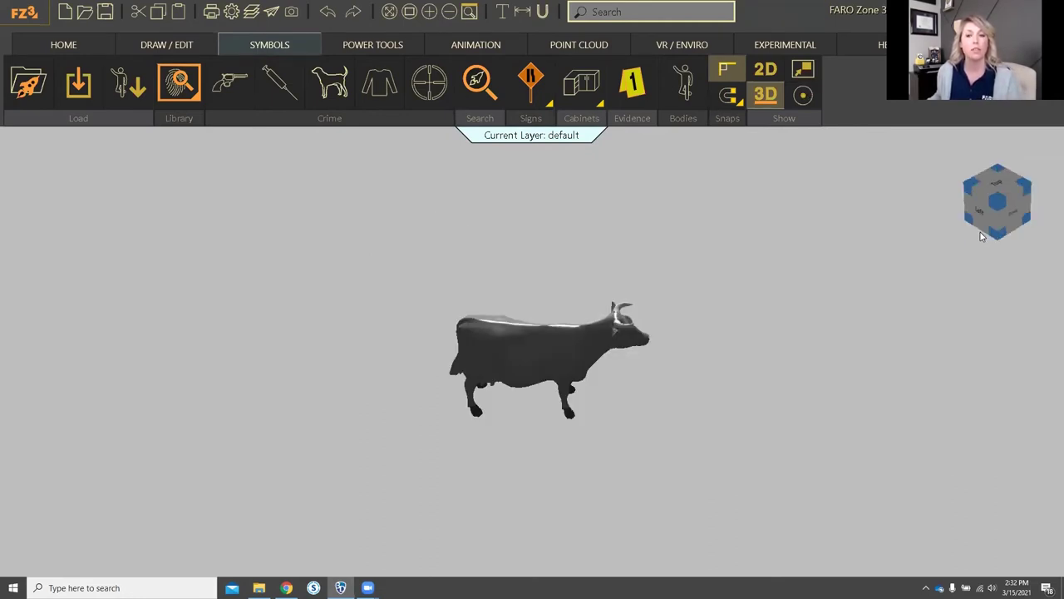
pyautogui.moveTo(815, 345); pyautogui.dragTo(685, 340)
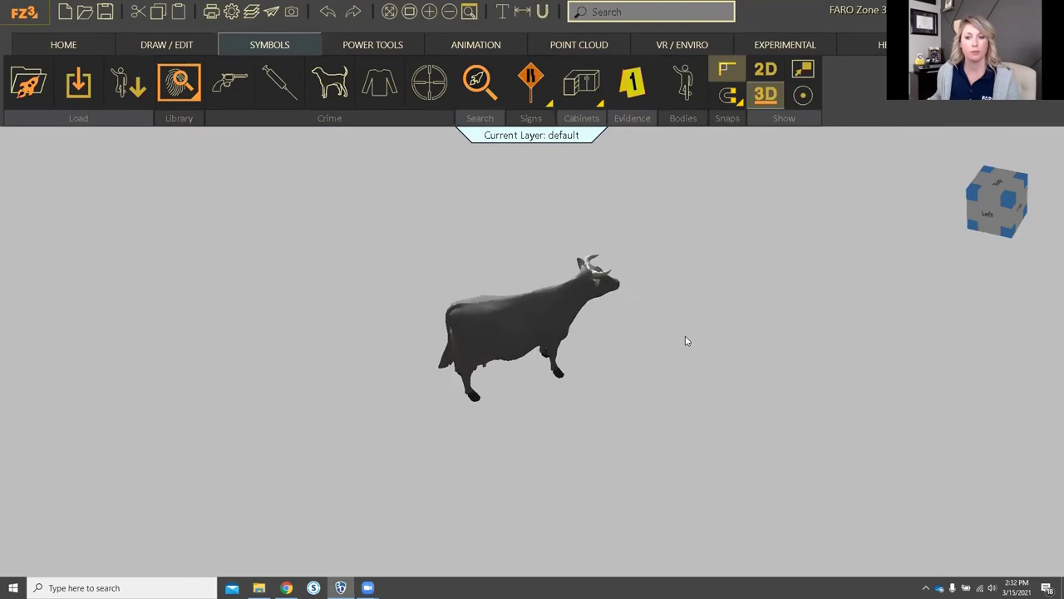
# Snap the cube to the Left side, a view from below, then a level rear view.
pyautogui.click(985, 215)
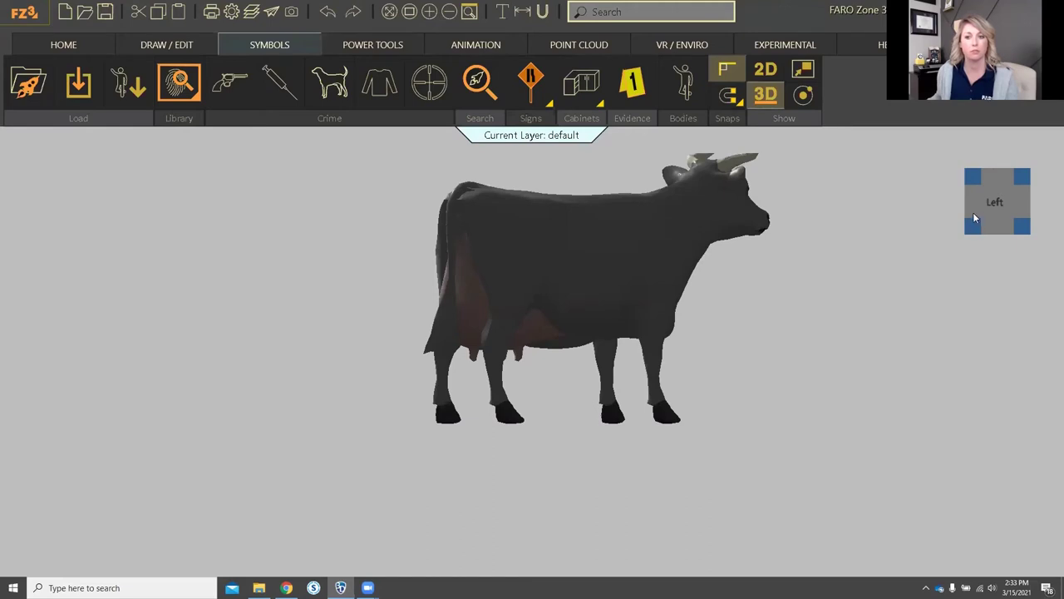
pyautogui.click(974, 230)
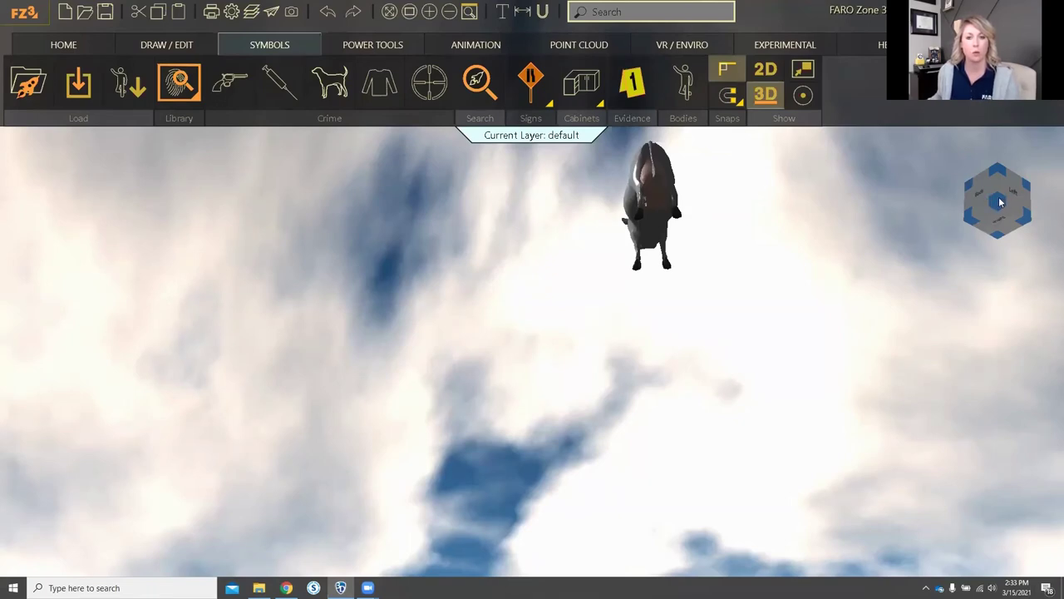
pyautogui.click(999, 172)
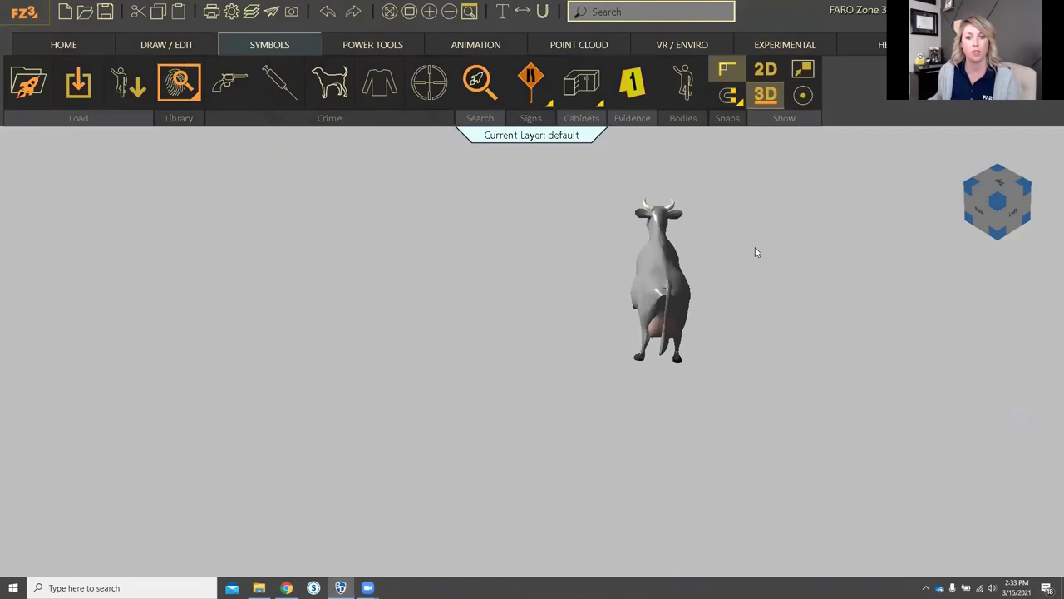
# Orbit, zoom and pan freely around the cow, finishing on an angled left-side view.
pyautogui.moveTo(737, 309); pyautogui.dragTo(693, 301, button='middle')
pyautogui.moveTo(507, 323); pyautogui.dragTo(472, 337, button='middle')
pyautogui.scroll(2, 507, 323)
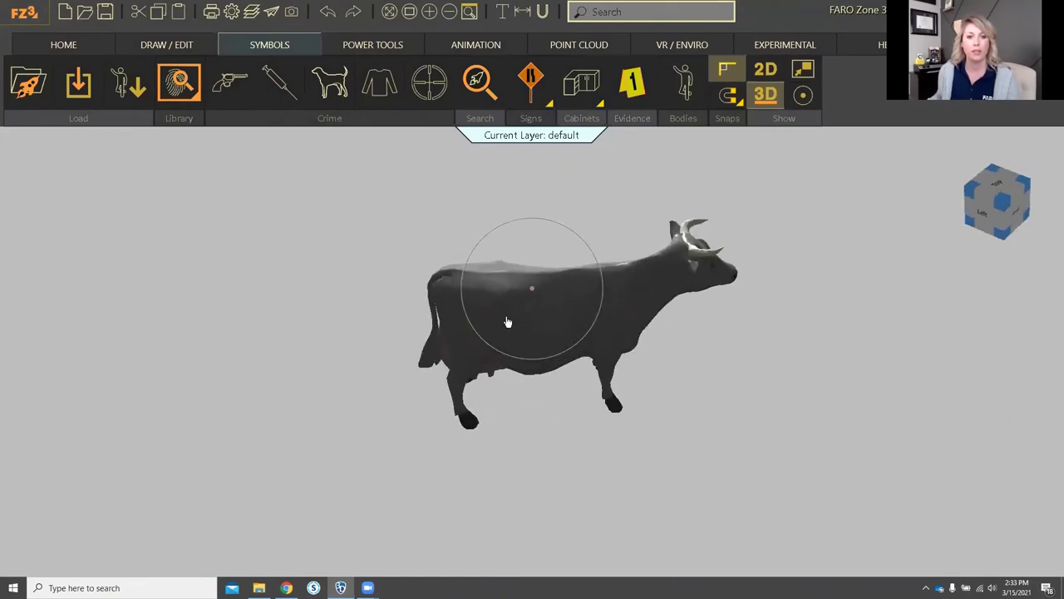
pyautogui.scroll(3, 507, 323)
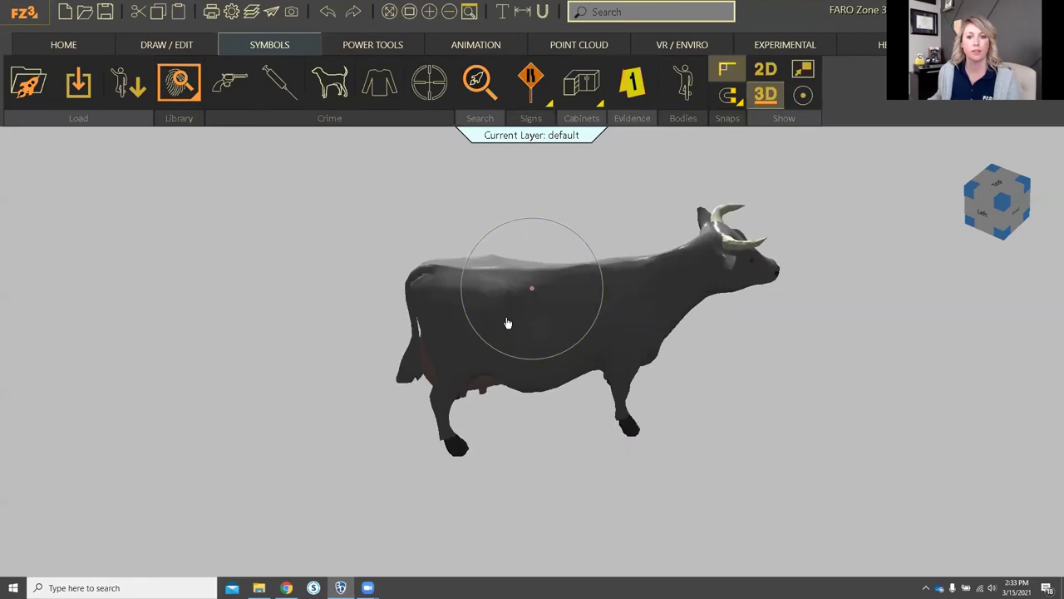
pyautogui.moveTo(860, 352); pyautogui.dragTo(593, 322, button='middle')
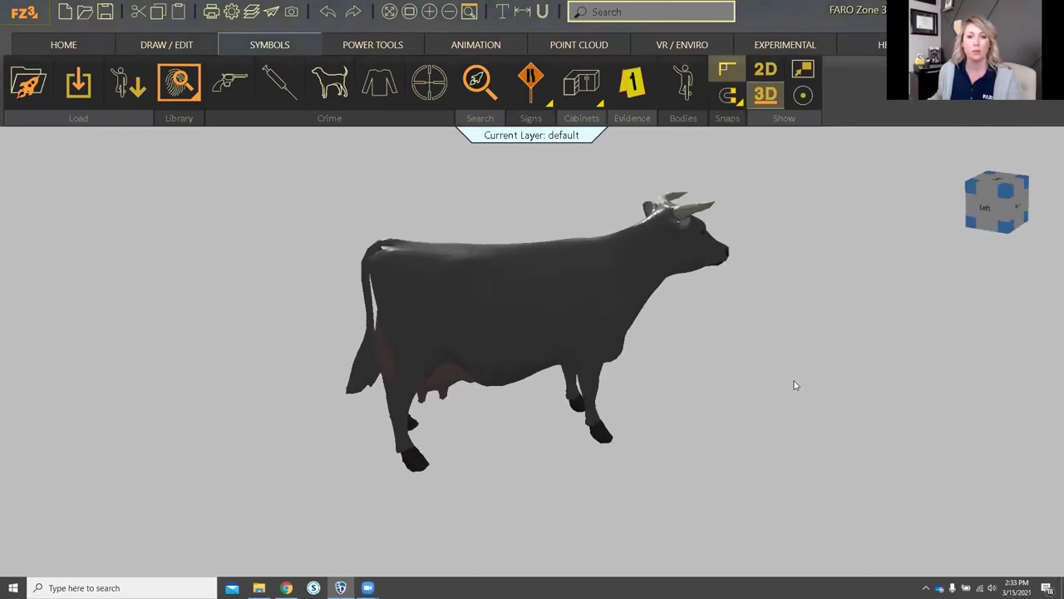
pyautogui.moveTo(691, 347); pyautogui.dragTo(585, 298, button='middle')
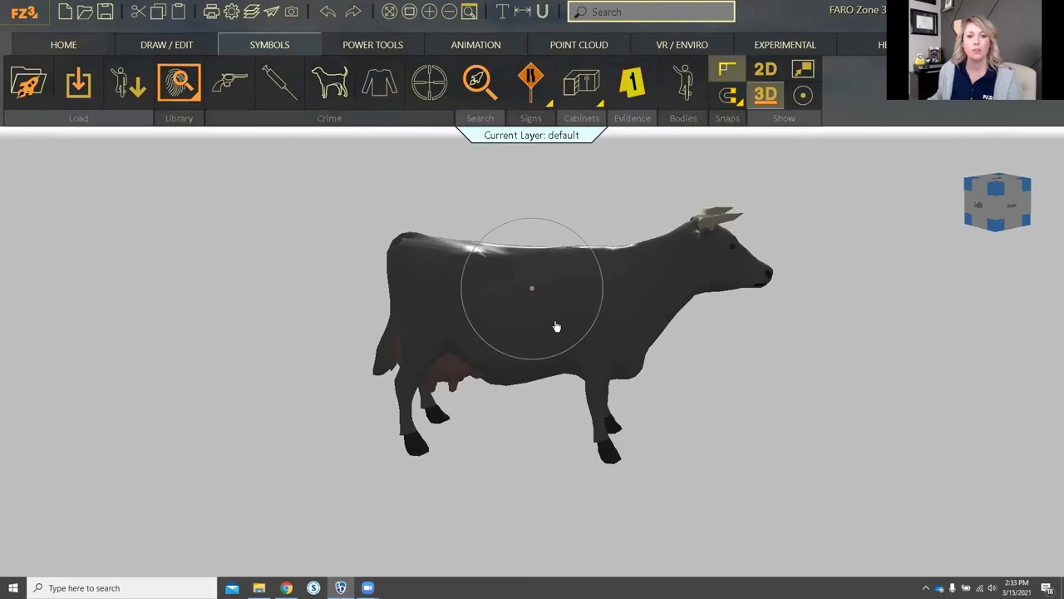
pyautogui.moveTo(557, 326); pyautogui.dragTo(531, 293, button='middle')
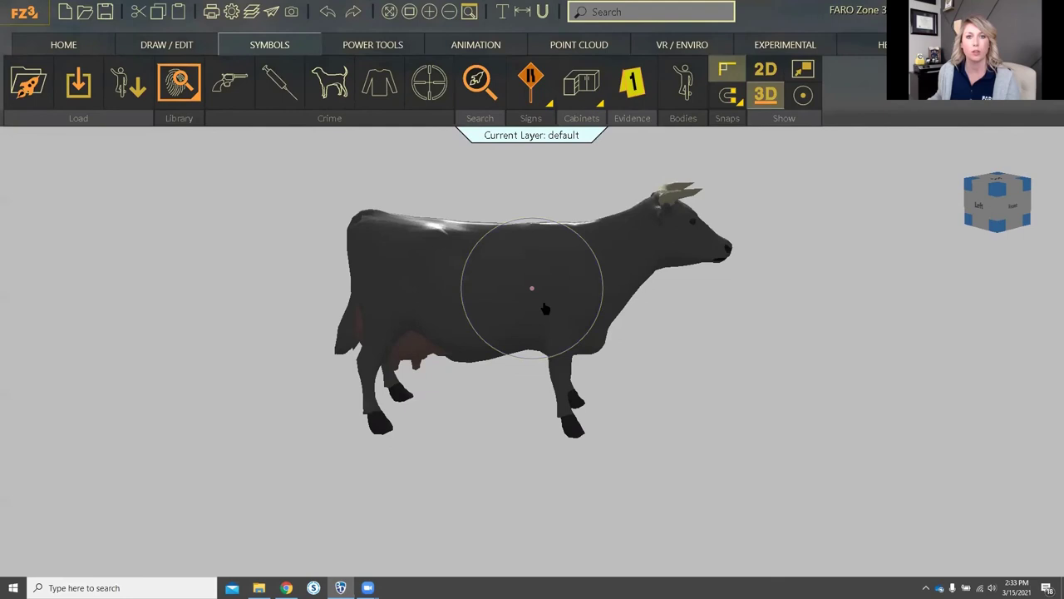
pyautogui.moveTo(548, 307); pyautogui.dragTo(644, 258, button='middle')
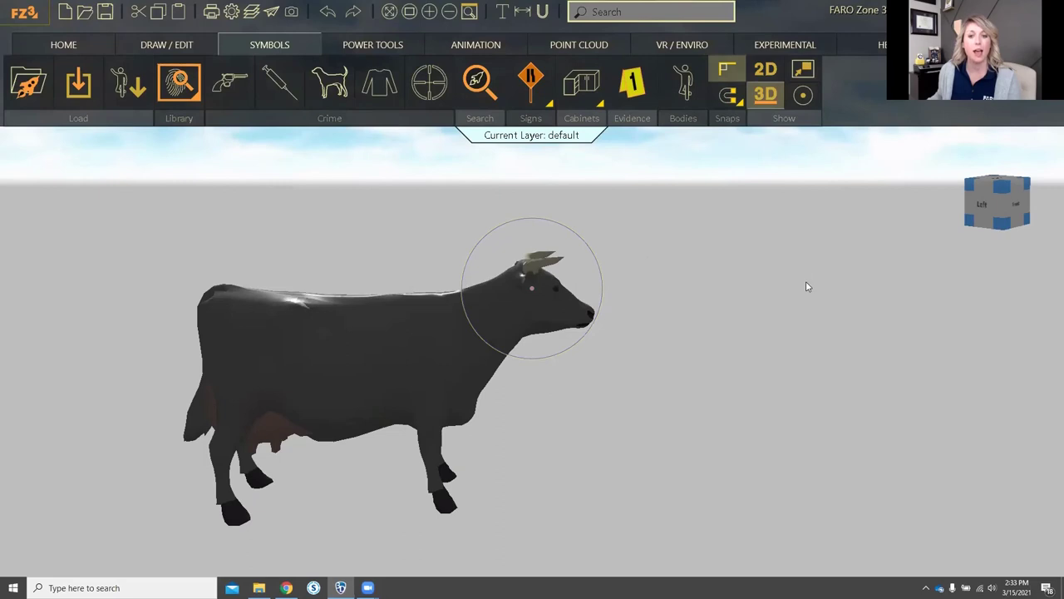
pyautogui.moveTo(805, 287); pyautogui.dragTo(696, 338, button='middle')
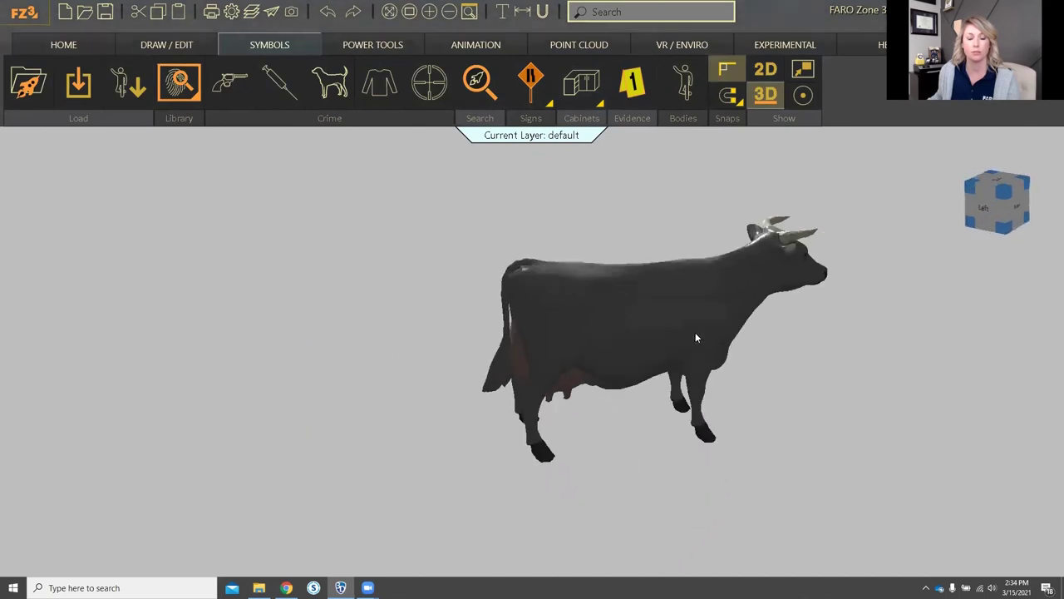
pyautogui.moveTo(592, 266); pyautogui.dragTo(658, 266, button='middle')
pyautogui.moveTo(740, 295); pyautogui.dragTo(735, 308, button='middle')
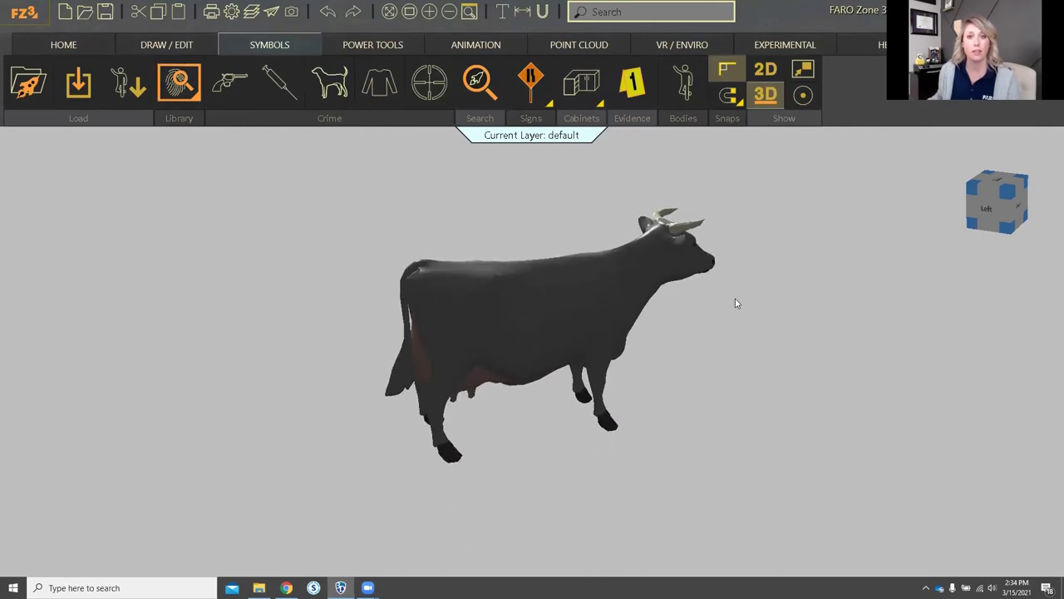
# Zoom and orbit around the Generic Cow, then select it and delete it.
pyautogui.scroll(-1, 898, 331)
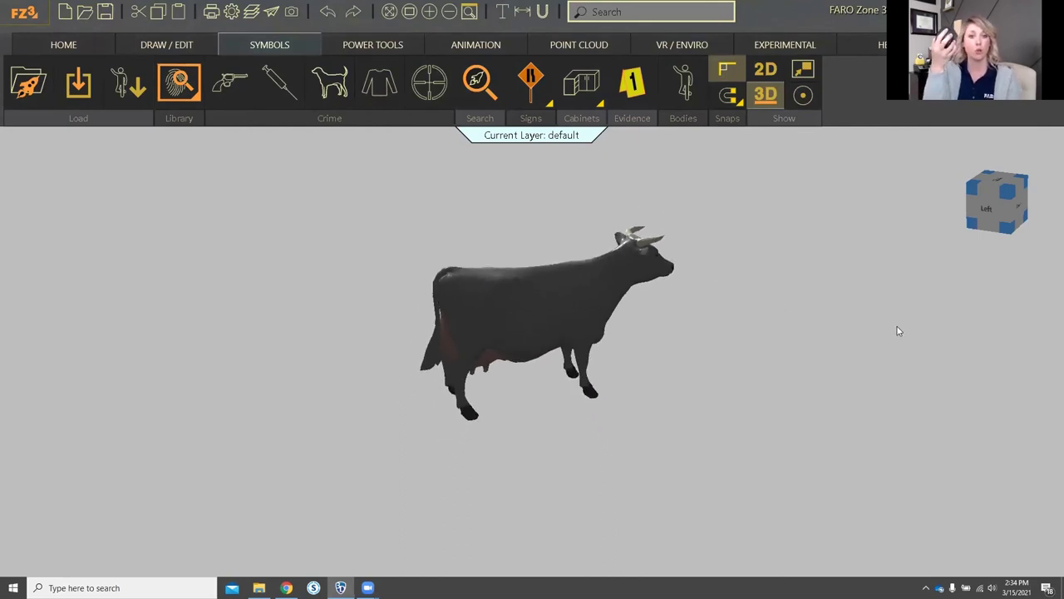
pyautogui.scroll(2, 898, 331)
pyautogui.scroll(-1, 898, 331)
pyautogui.scroll(2, 898, 331)
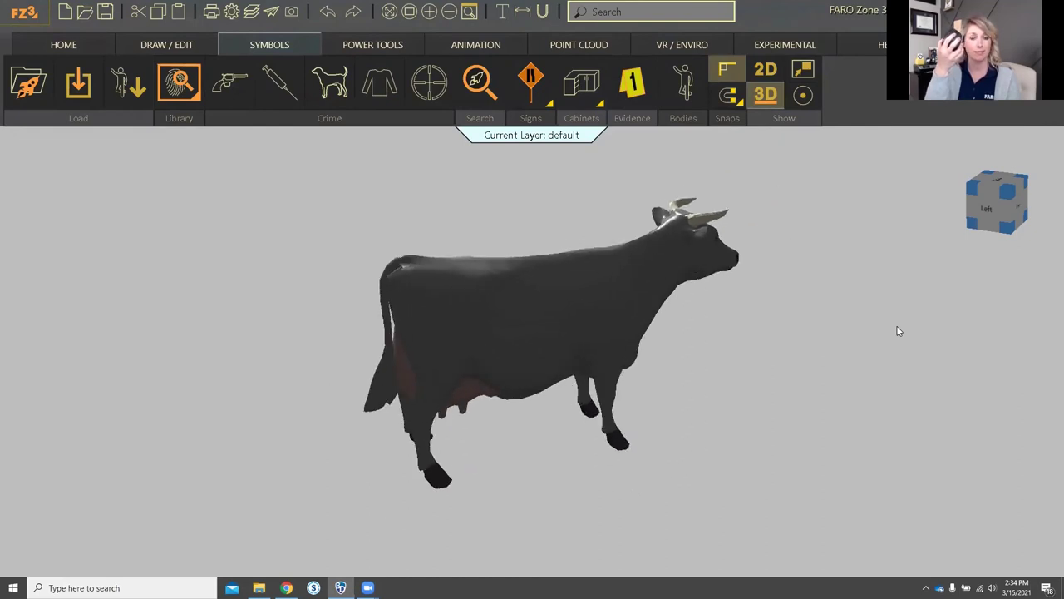
pyautogui.scroll(-1, 891, 316)
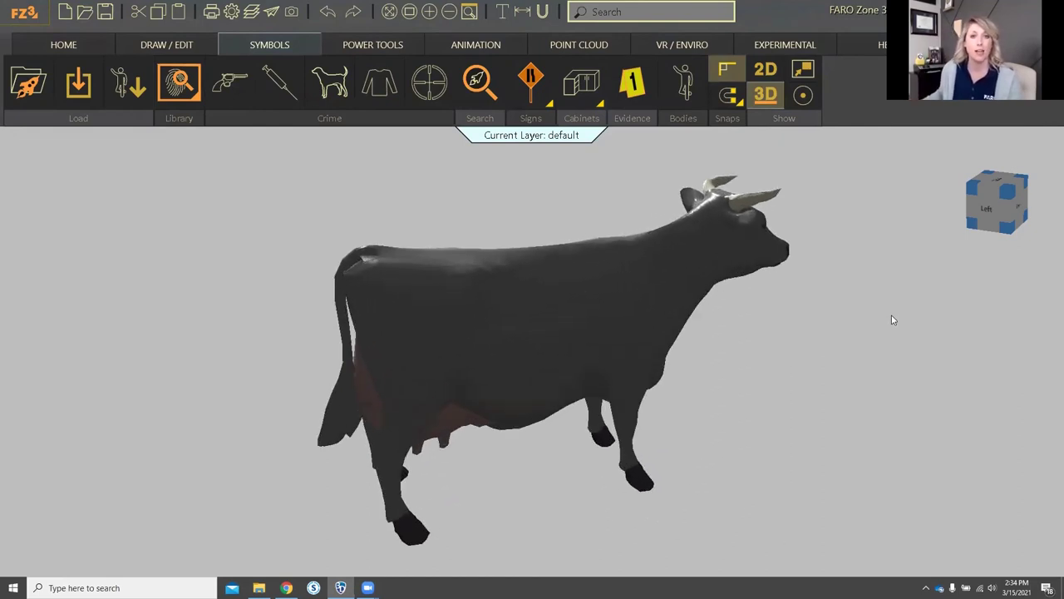
pyautogui.scroll(1, 891, 316)
pyautogui.moveTo(580, 325); pyautogui.dragTo(551, 311, button='middle')
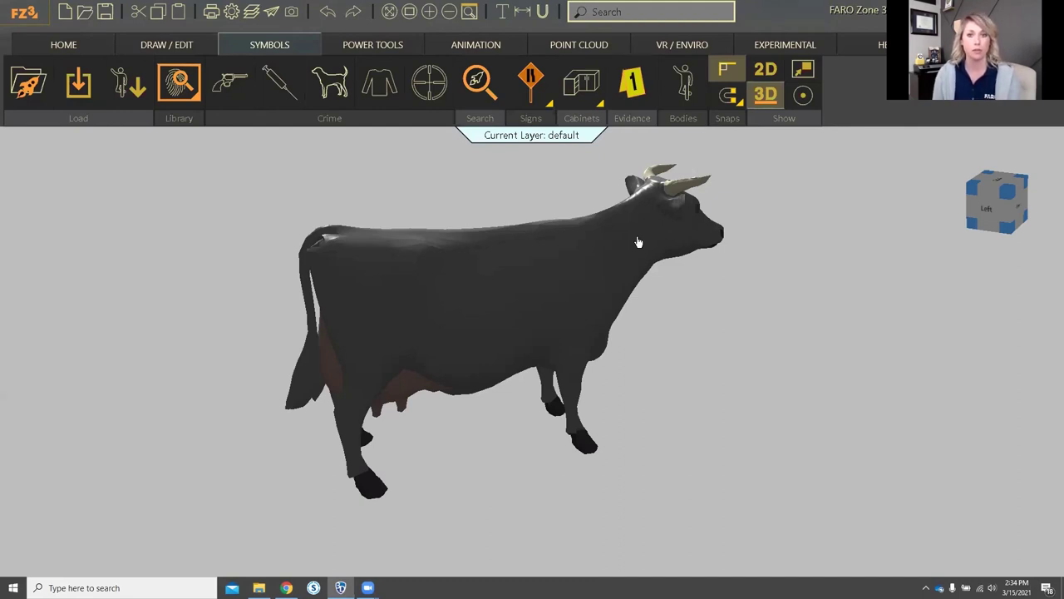
pyautogui.click(422, 317)
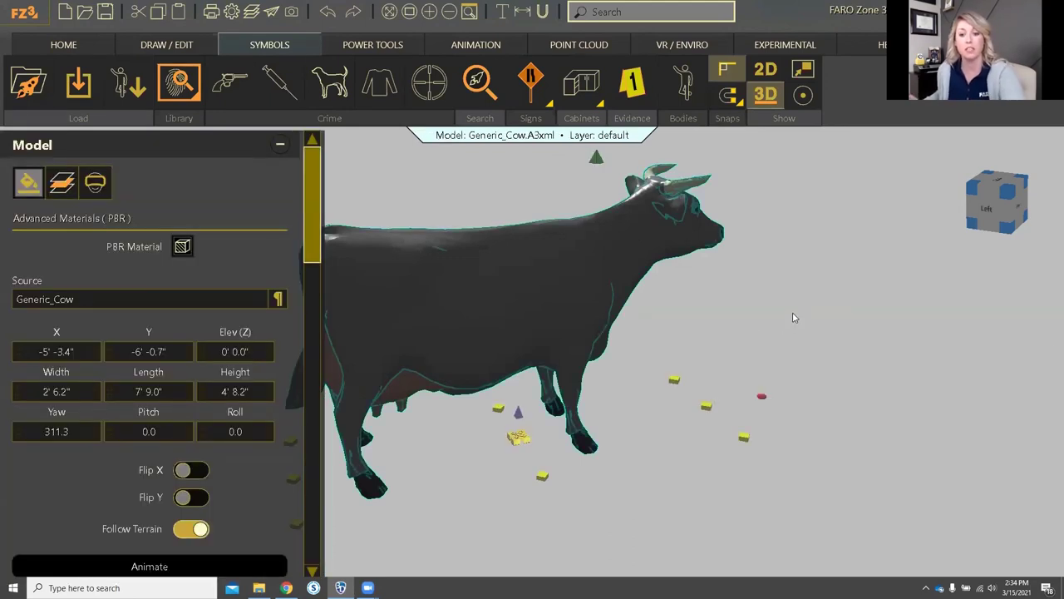
pyautogui.press('Delete')
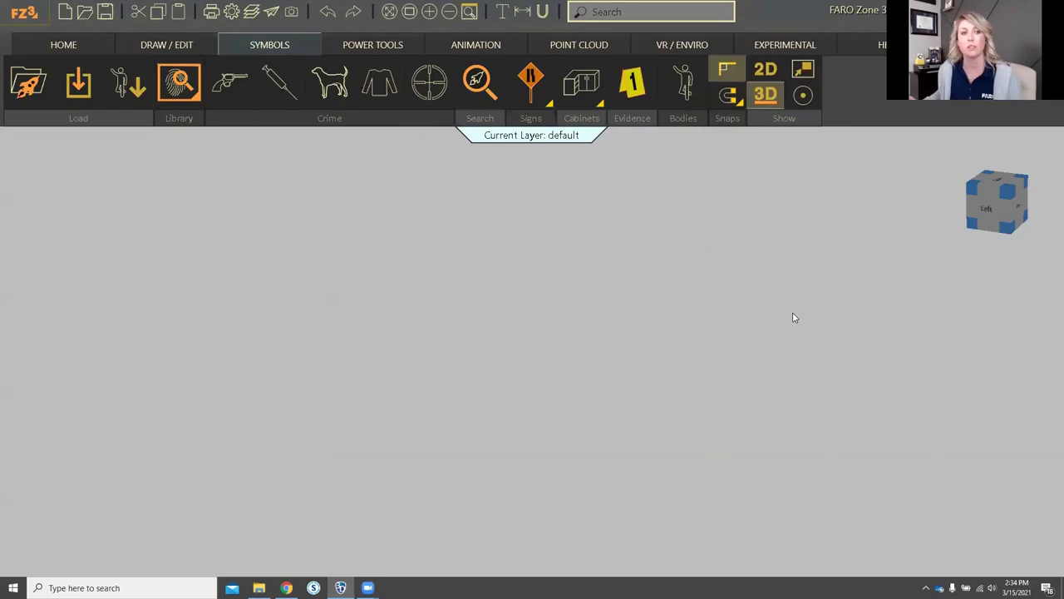